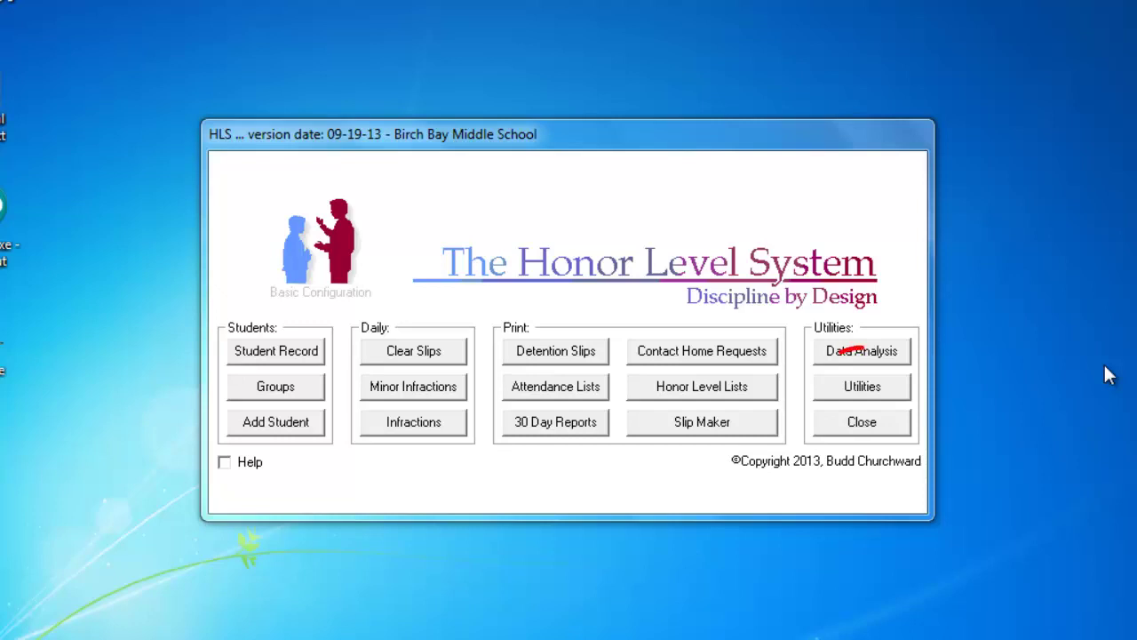
Activate the 'Times and Locations' feature, option 08 in the third options group of the Site Editor
left_click(893, 397)
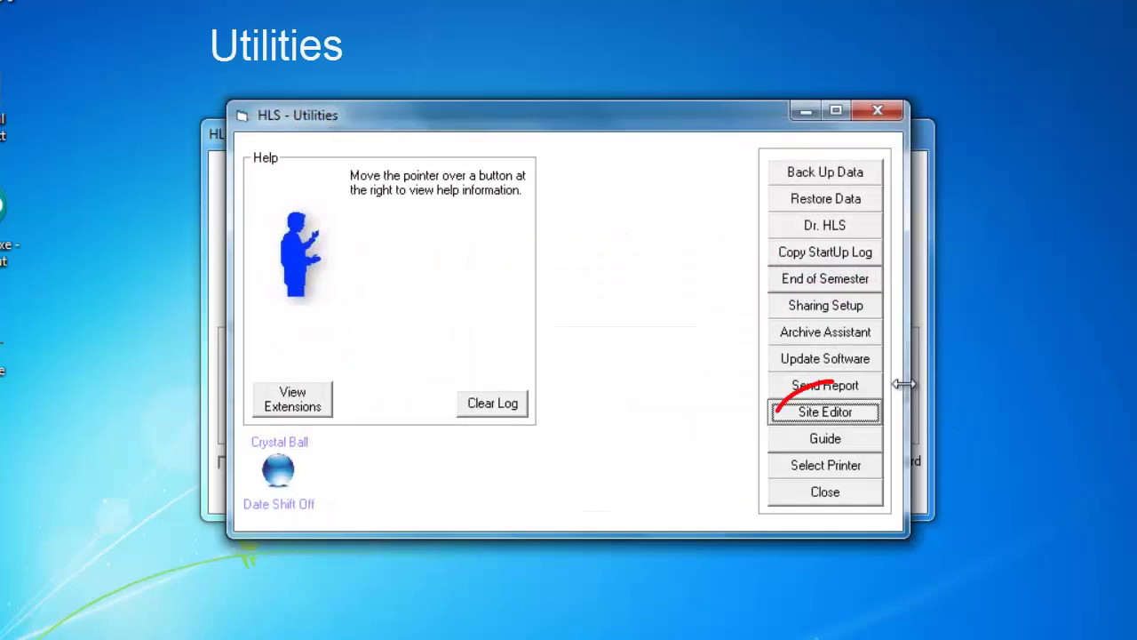
mouse_move(852, 418)
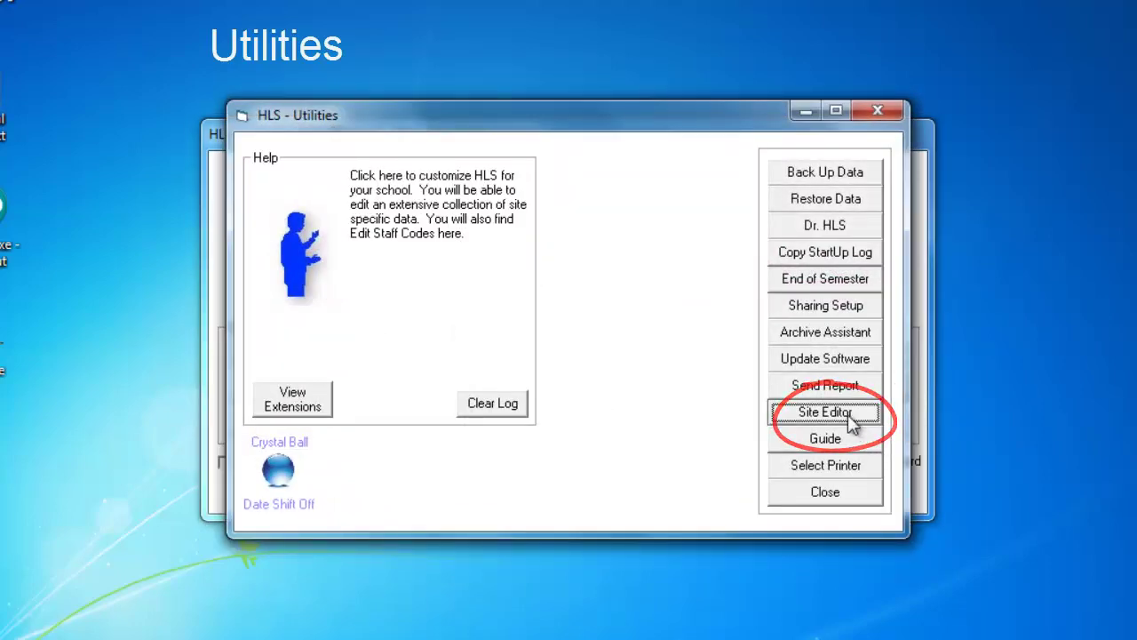
left_click(848, 419)
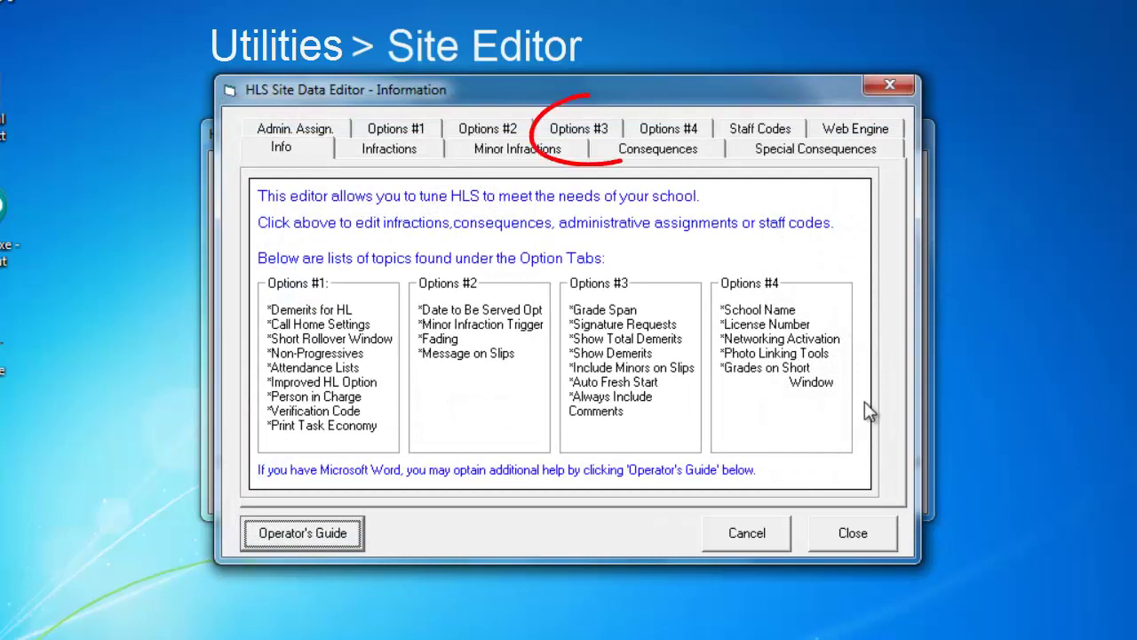
left_click(587, 131)
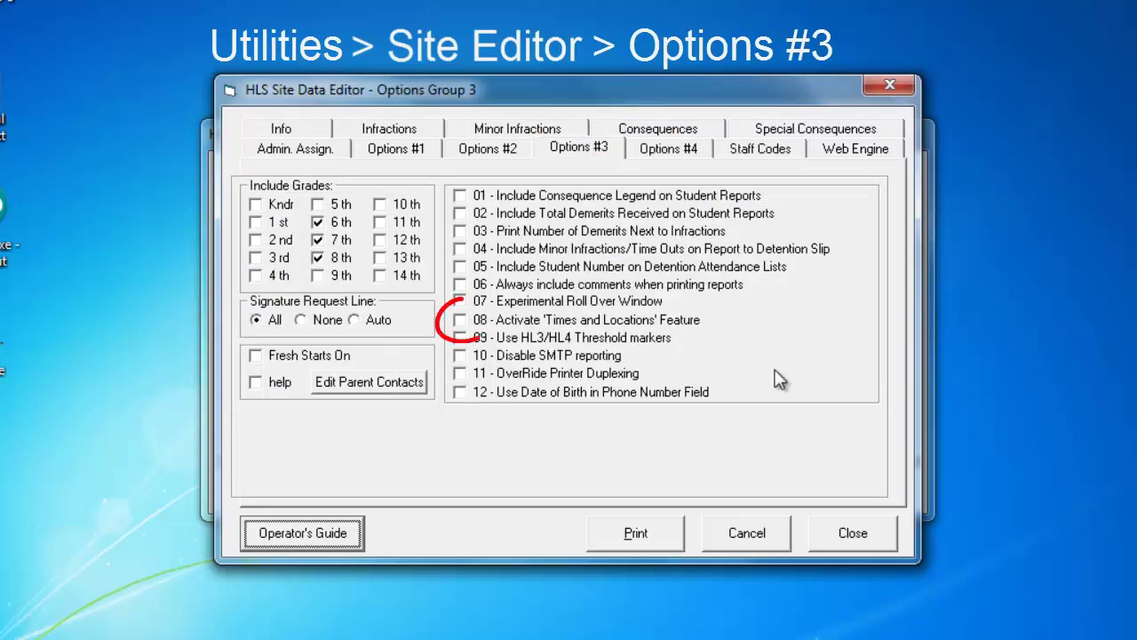
left_click(461, 321)
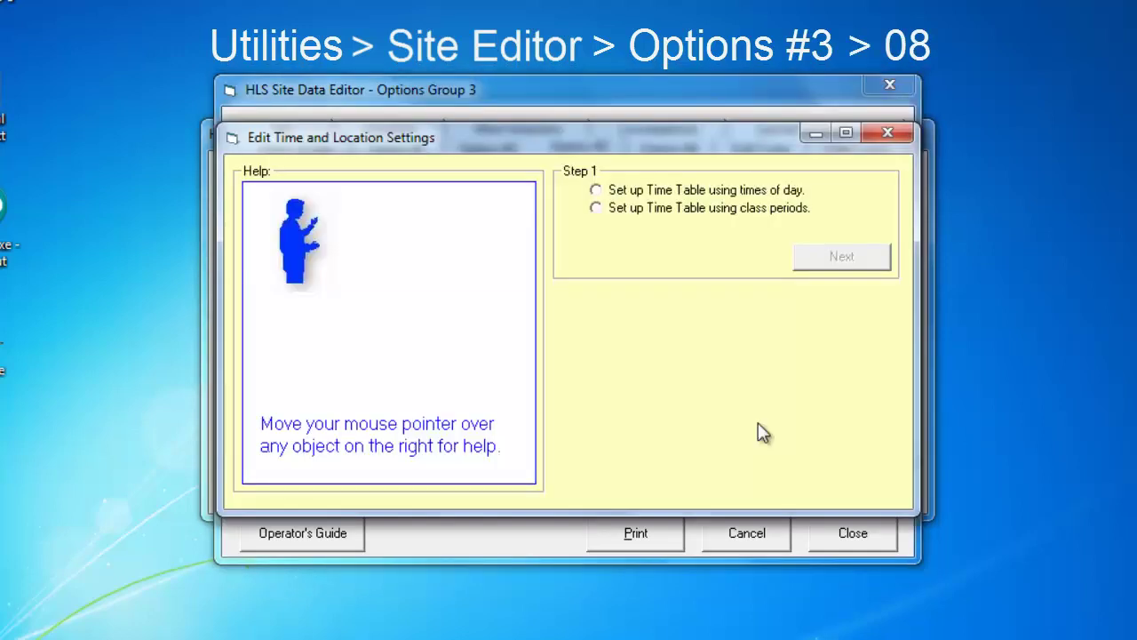
Choose to set up the Time Table using class periods and continue to the time settings
left_click(597, 208)
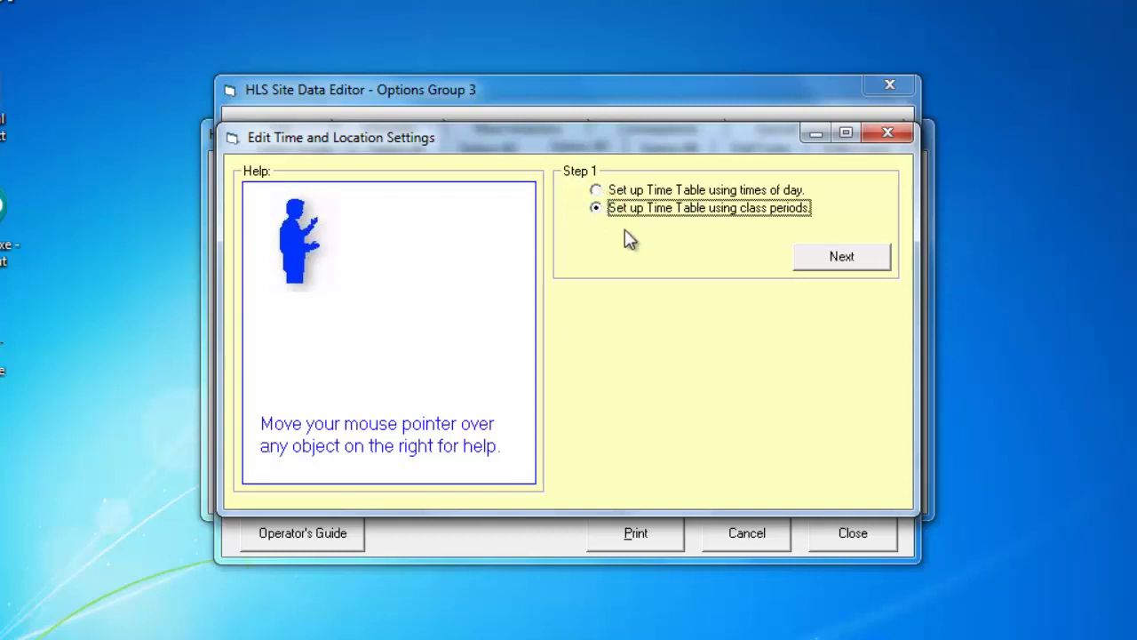
left_click(845, 258)
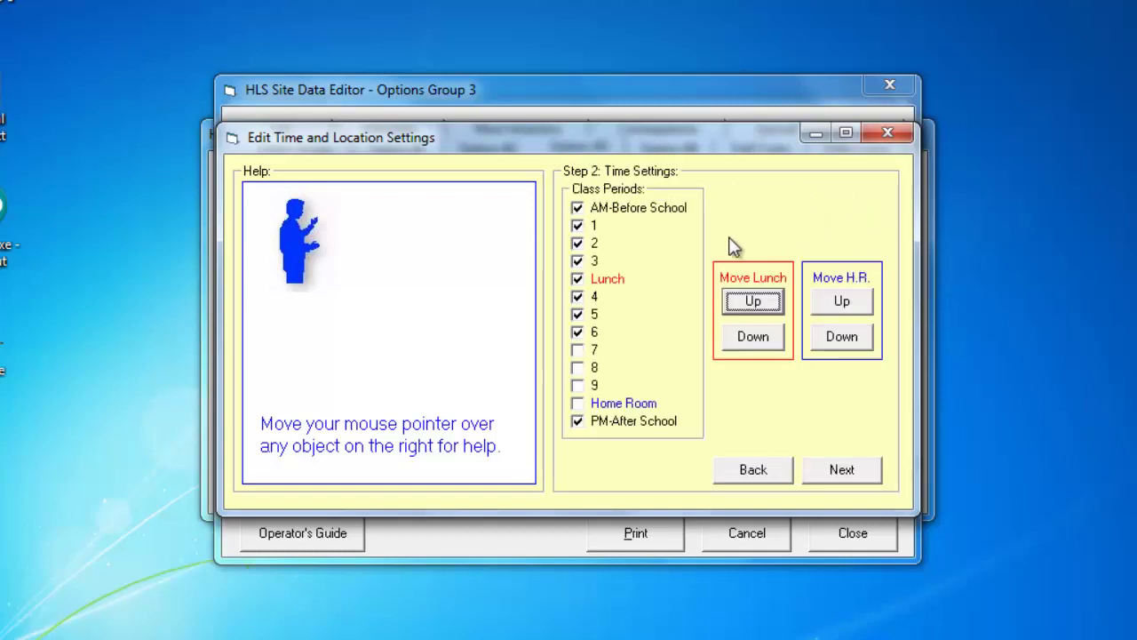
mouse_move(597, 208)
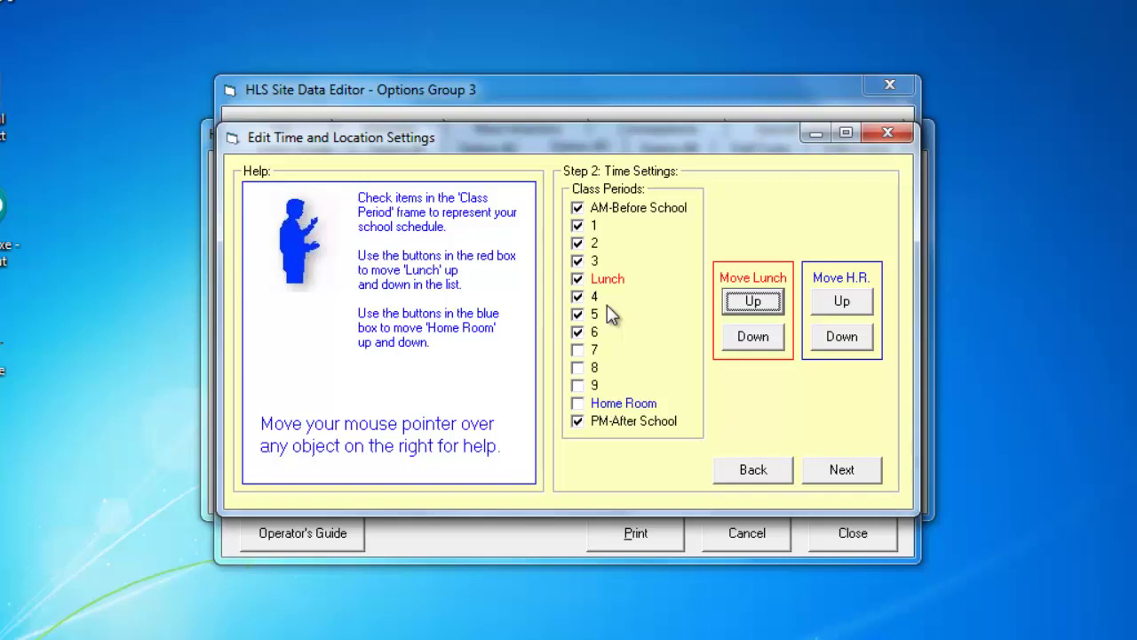
Try Lunch at other positions in the class period list and return it between periods 3 and 4
mouse_move(763, 304)
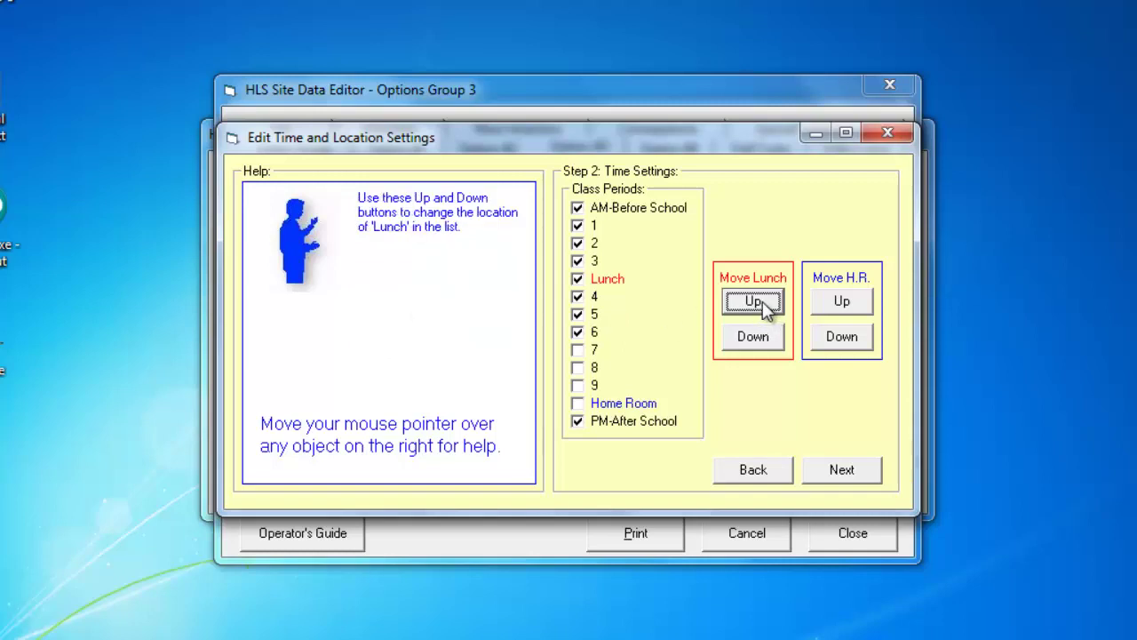
left_click(754, 302)
left_click(776, 337)
left_click(754, 337)
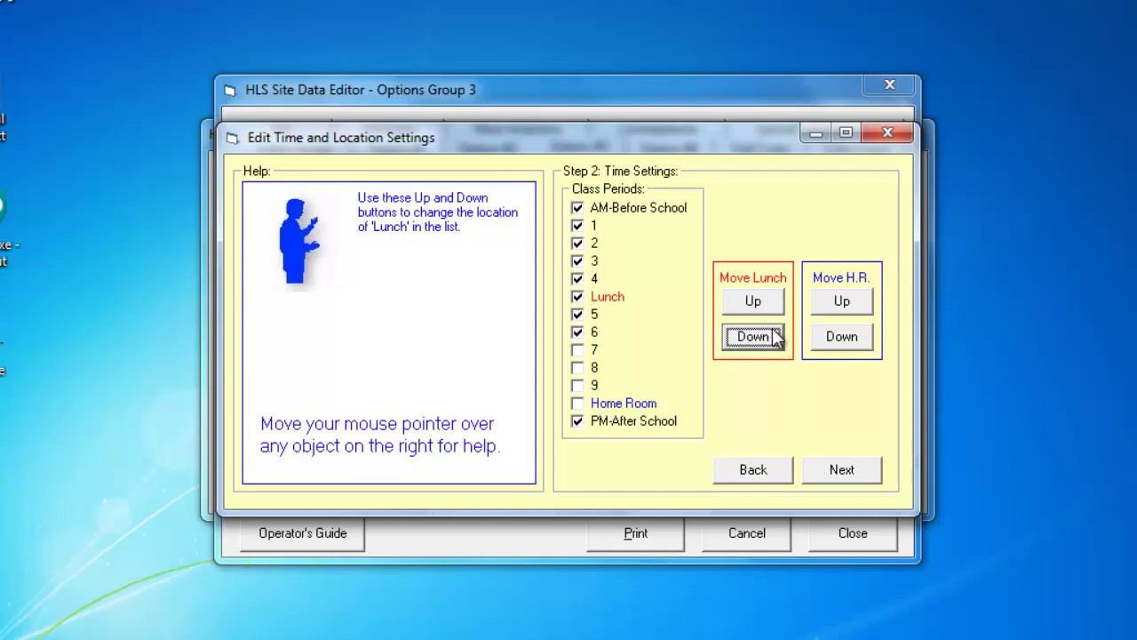
left_click(755, 337)
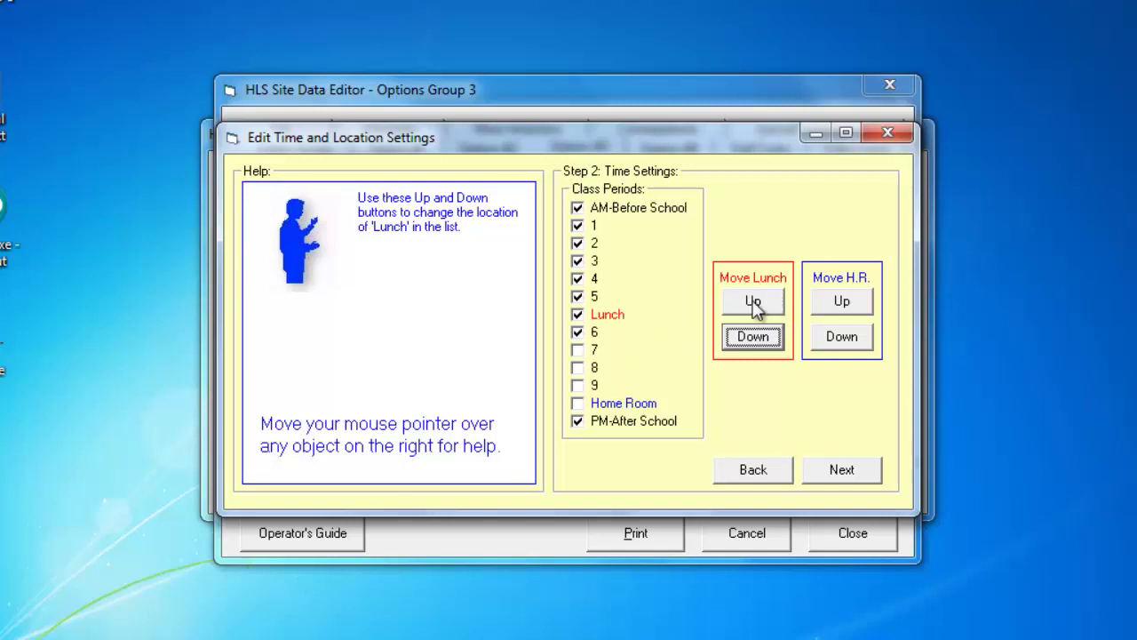
left_click(753, 302)
left_click(754, 302)
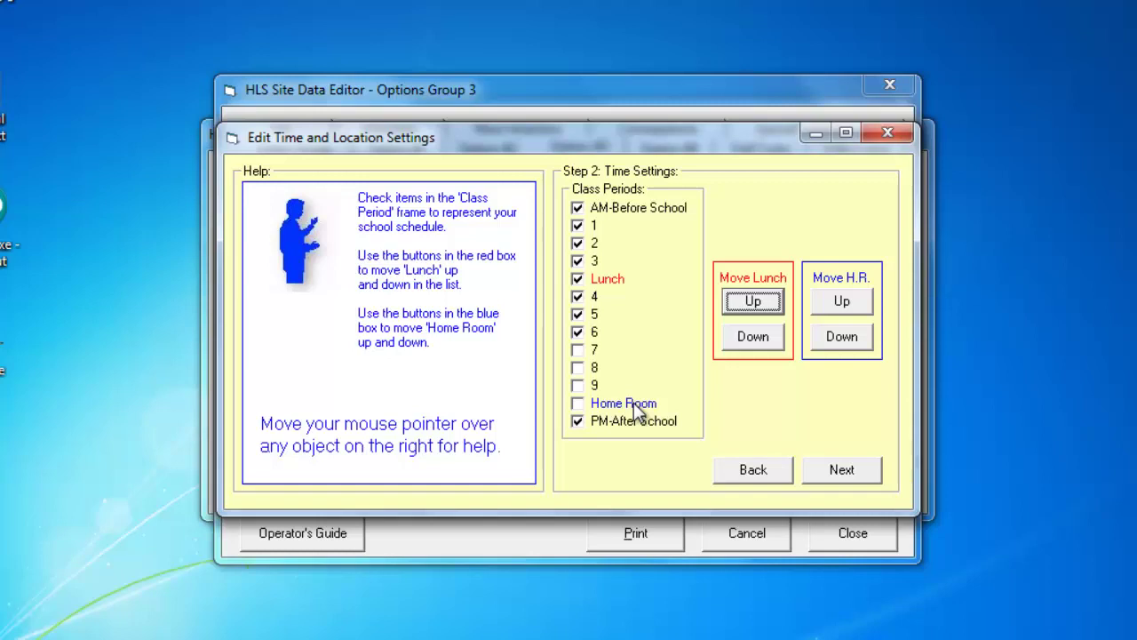
Move Home Room up to directly after AM-Before School, include it in the schedule, and accept the time settings
left_click(842, 302)
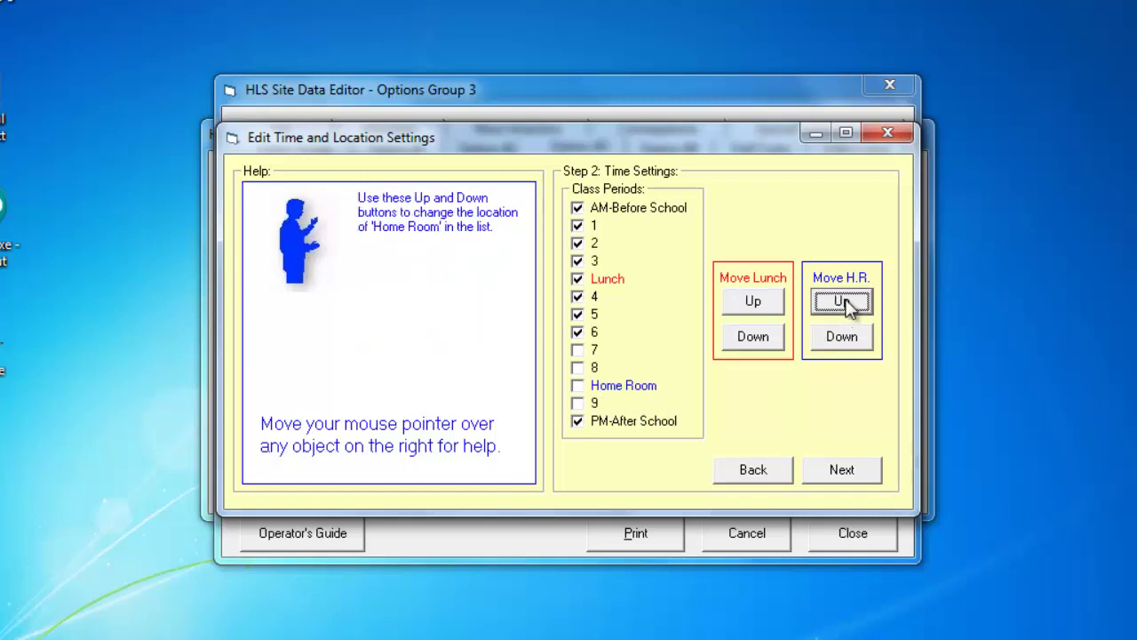
left_click(843, 302)
left_click(842, 302)
left_click(842, 303)
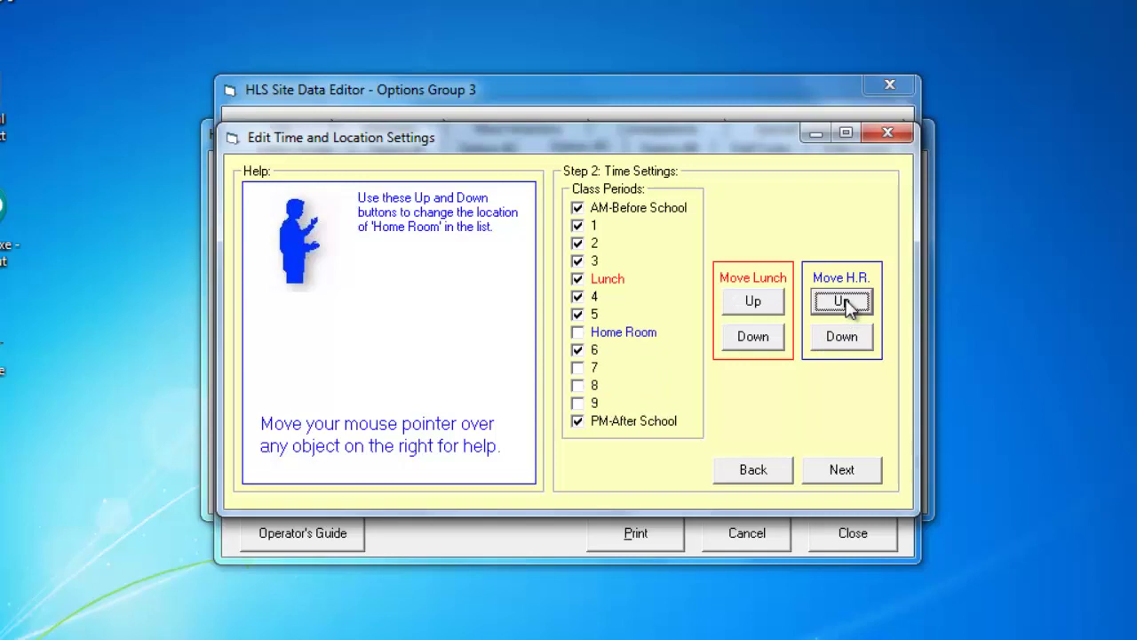
left_click(842, 302)
left_click(843, 303)
left_click(842, 302)
left_click(843, 302)
left_click(842, 302)
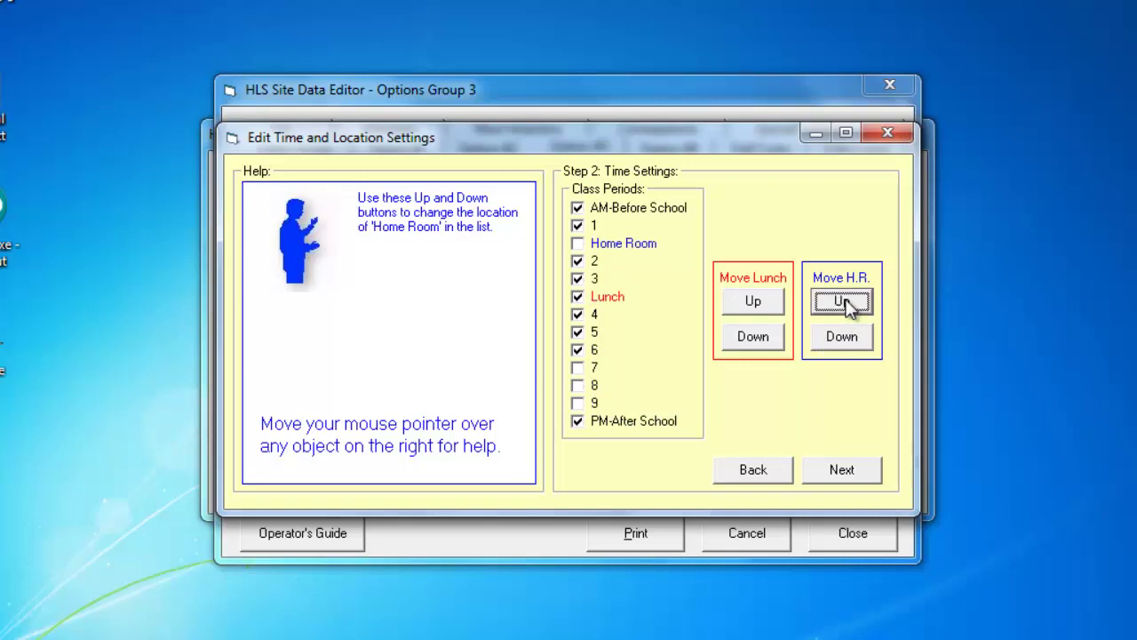
left_click(842, 303)
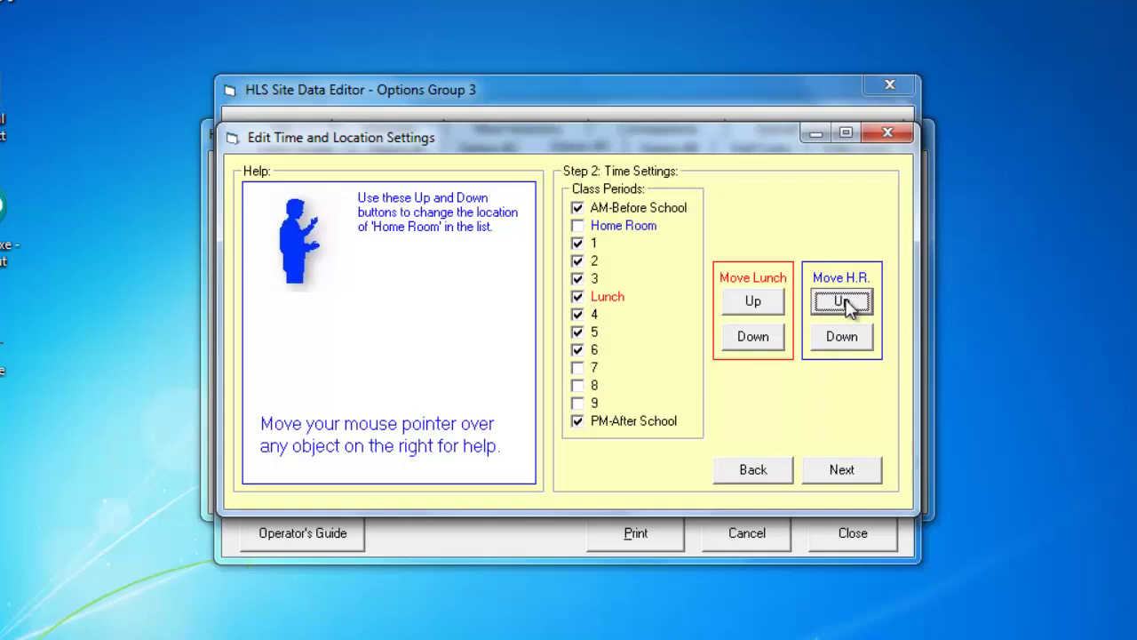
left_click(576, 224)
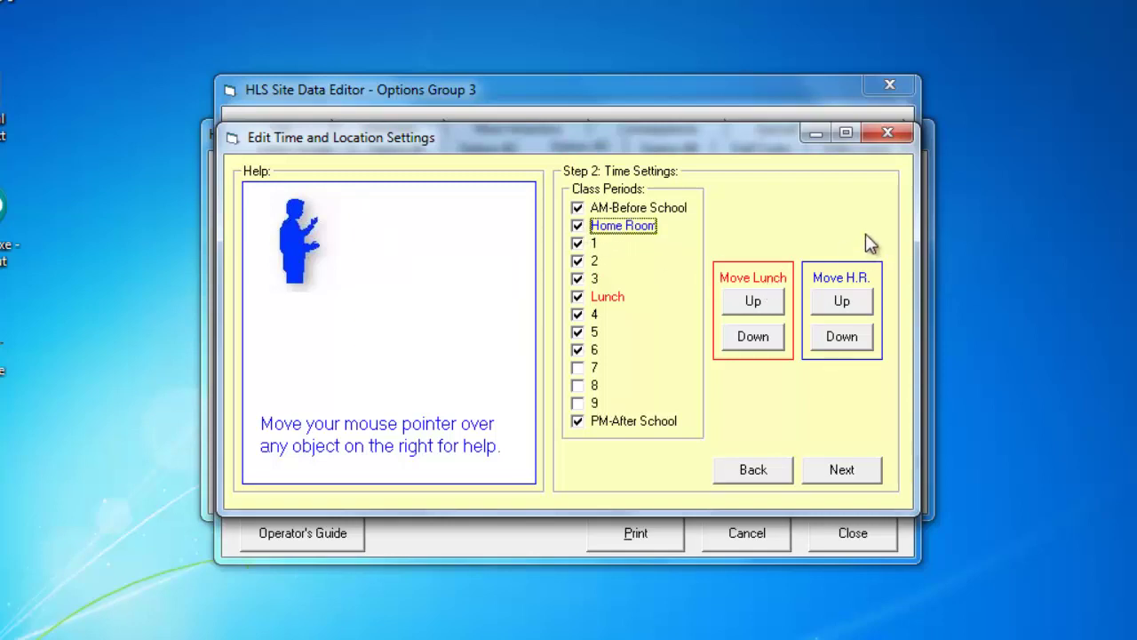
left_click(849, 469)
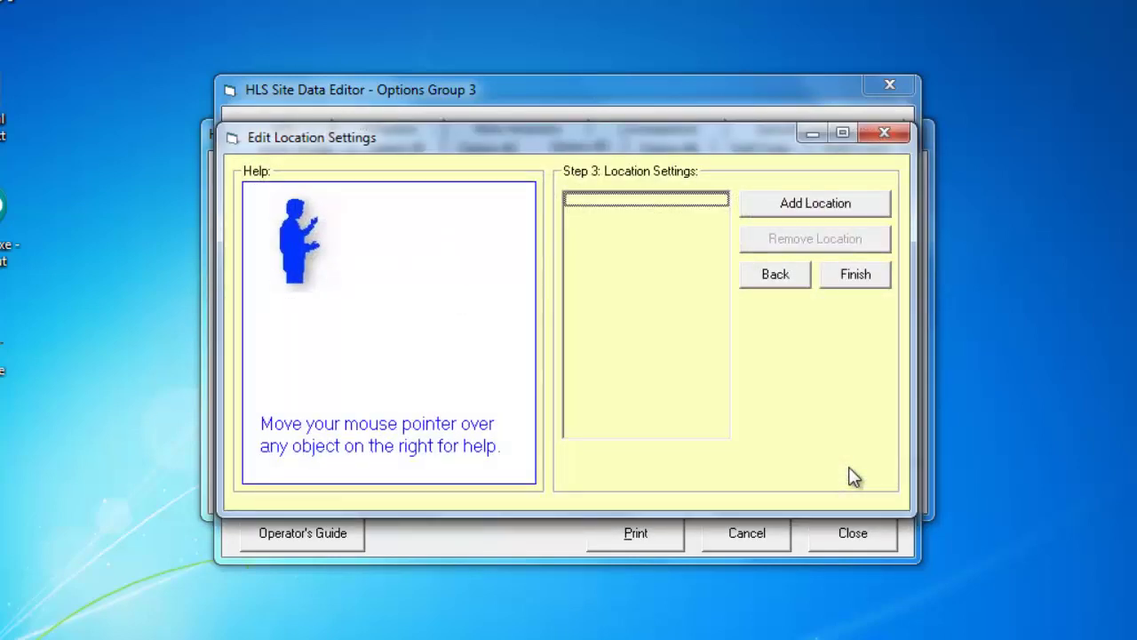
Add the locations classroom, hallway and cafeteria, and finish the location settings
left_click(838, 206)
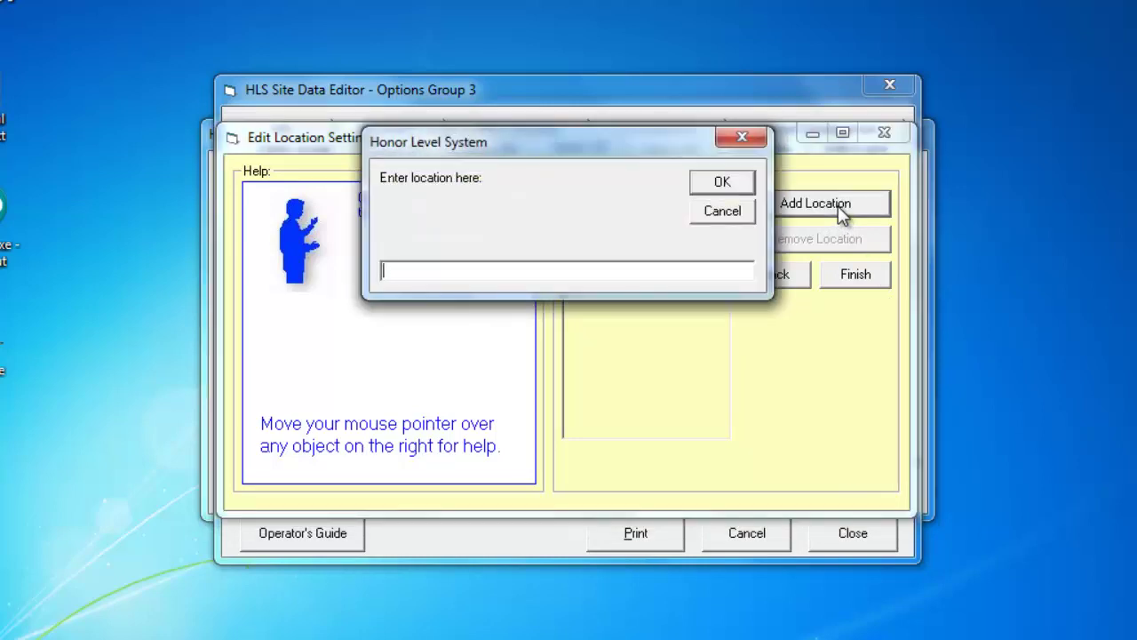
type("classroom")
left_click(742, 185)
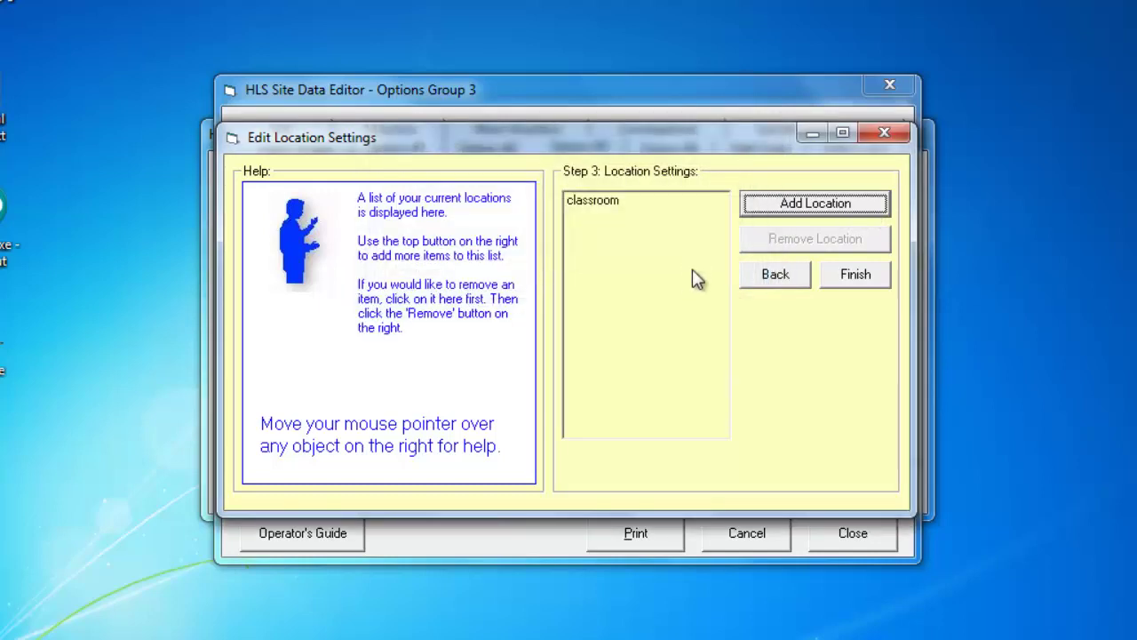
left_click(820, 204)
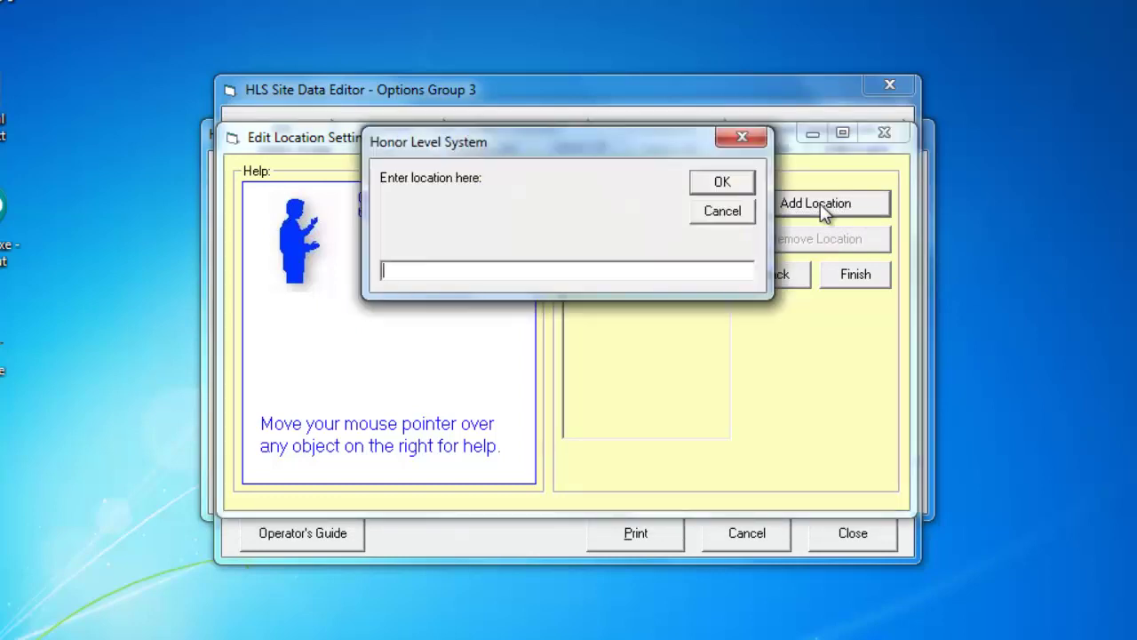
type("hallway")
left_click(733, 182)
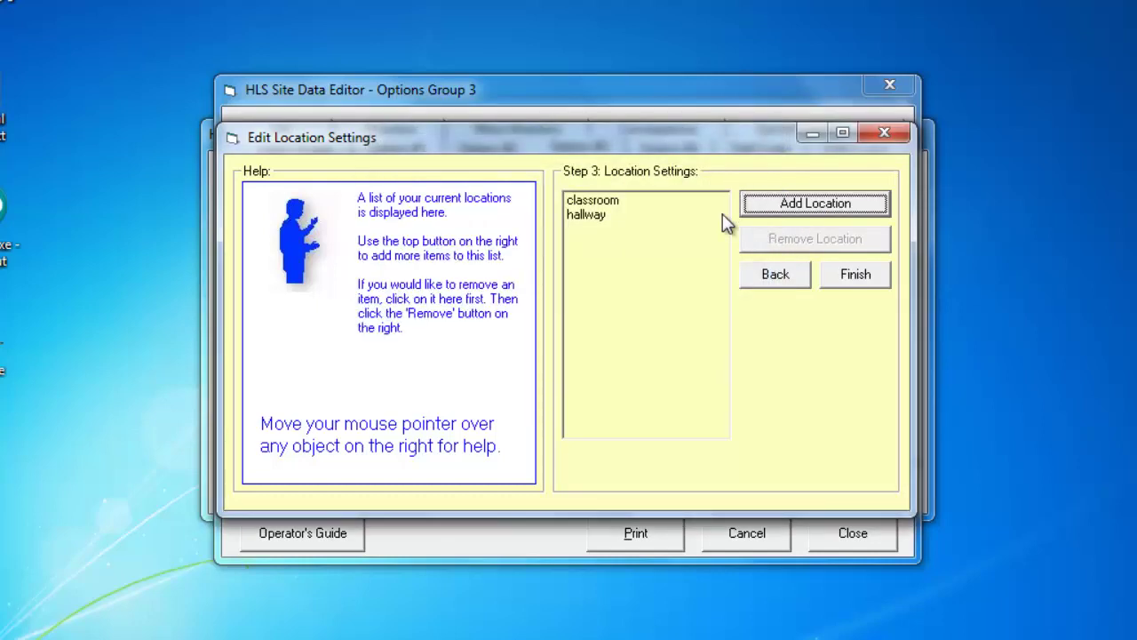
left_click(773, 203)
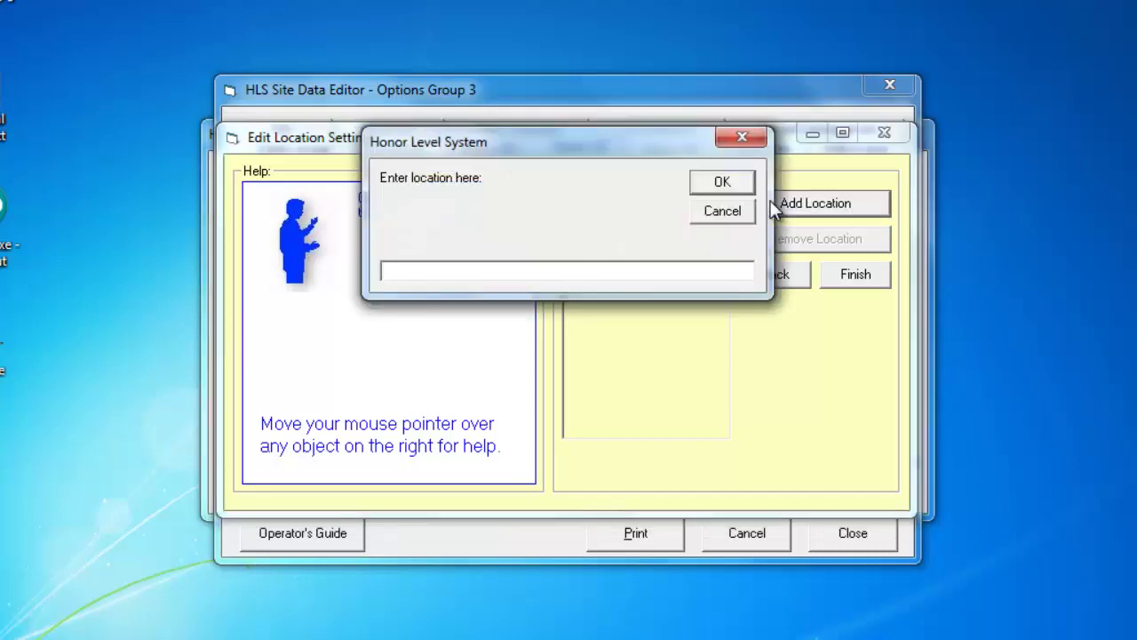
type("cafeteria")
left_click(712, 187)
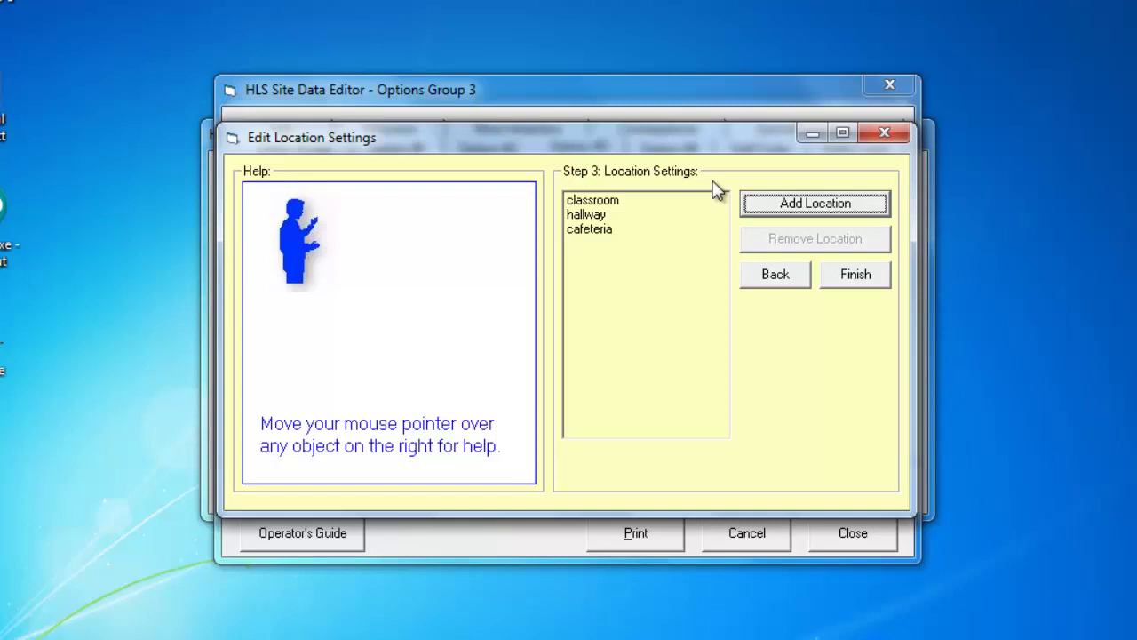
left_click(857, 275)
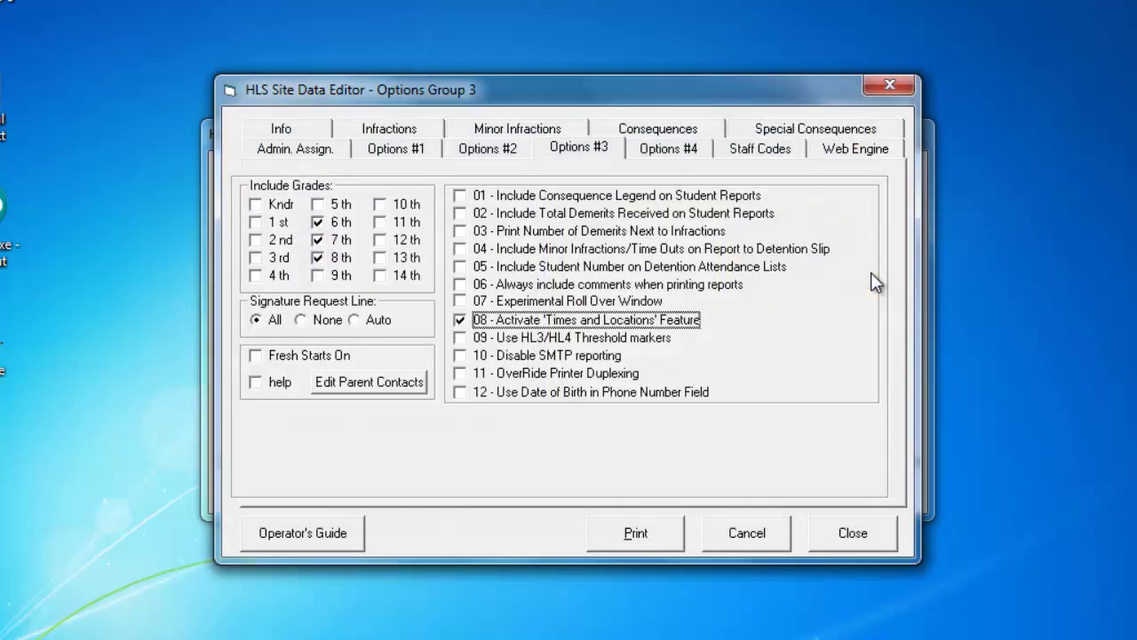
Close the Site Editor and Utilities windows and restart the Honor Level System
left_click(853, 537)
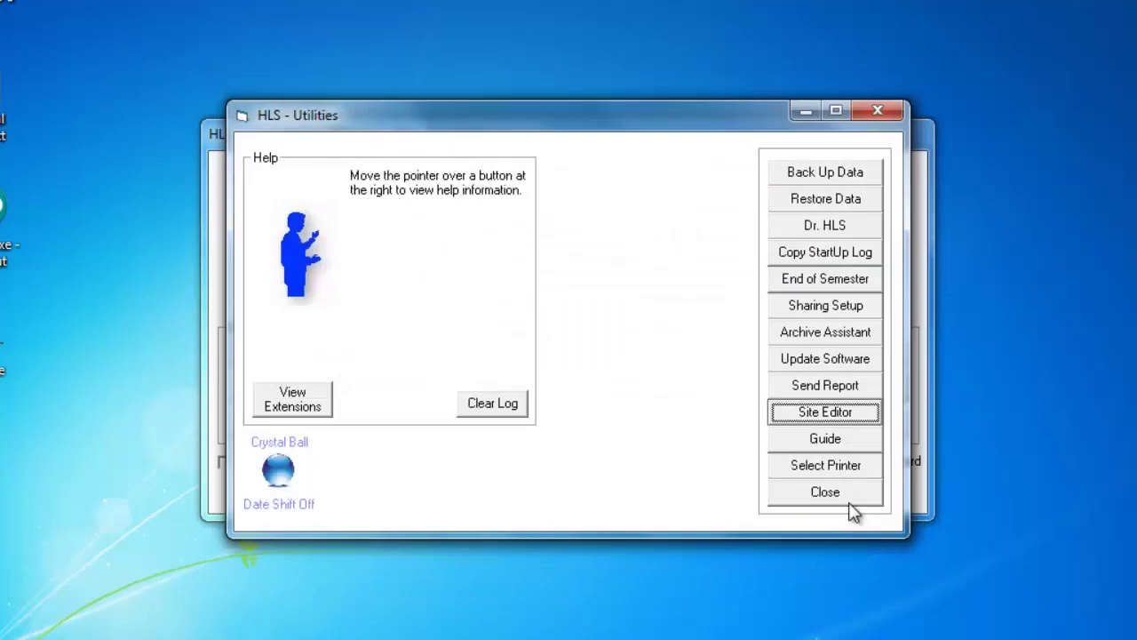
left_click(852, 503)
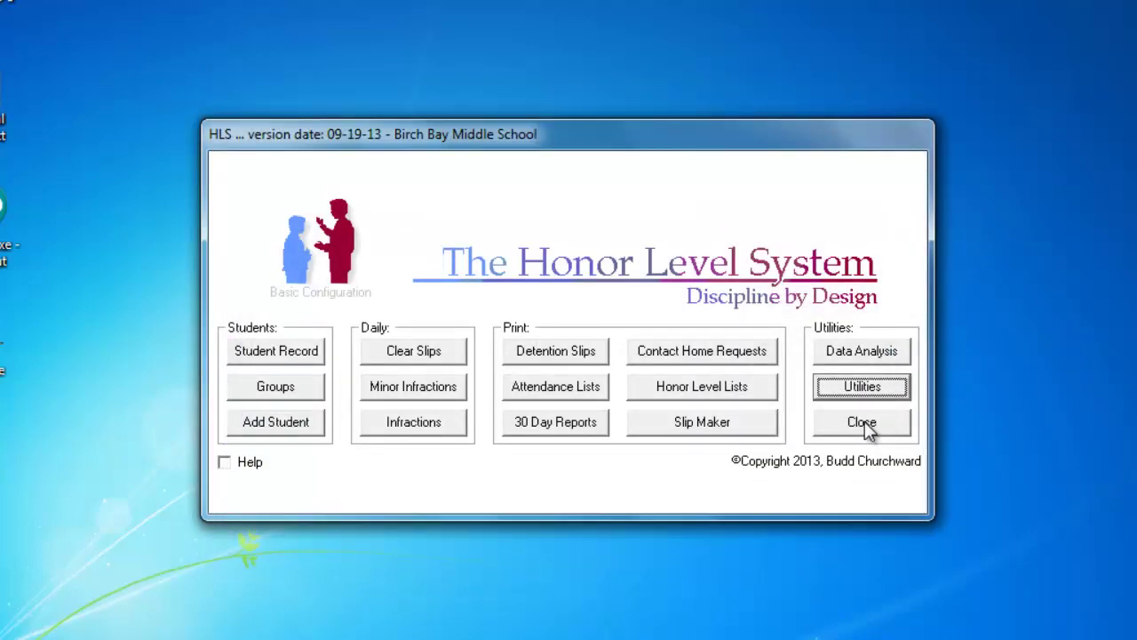
left_click(862, 423)
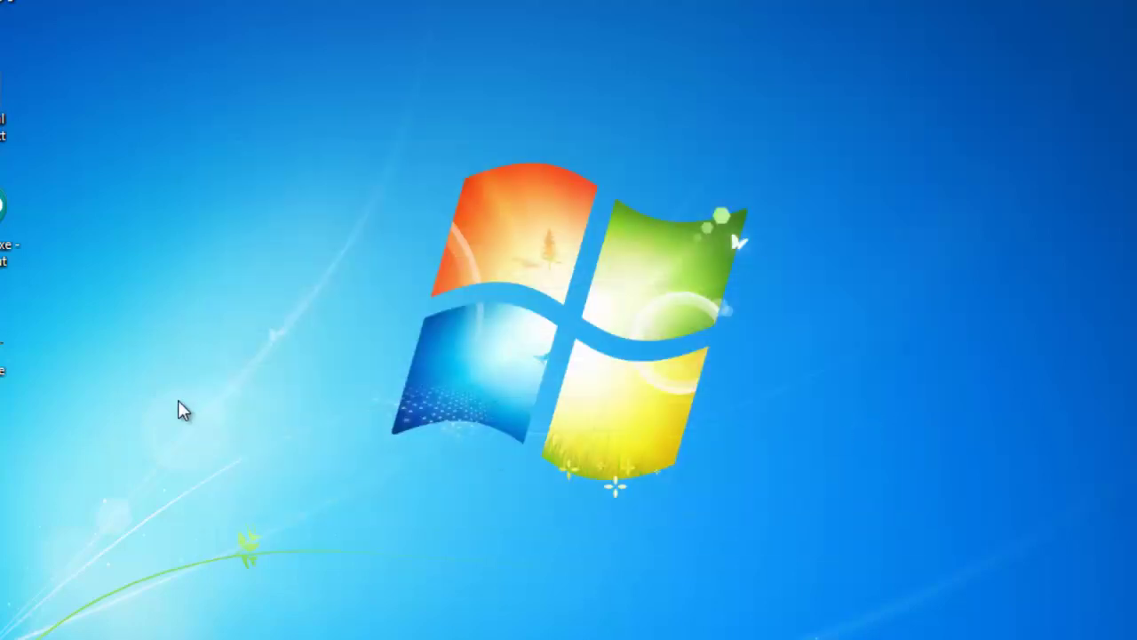
double_click(11, 342)
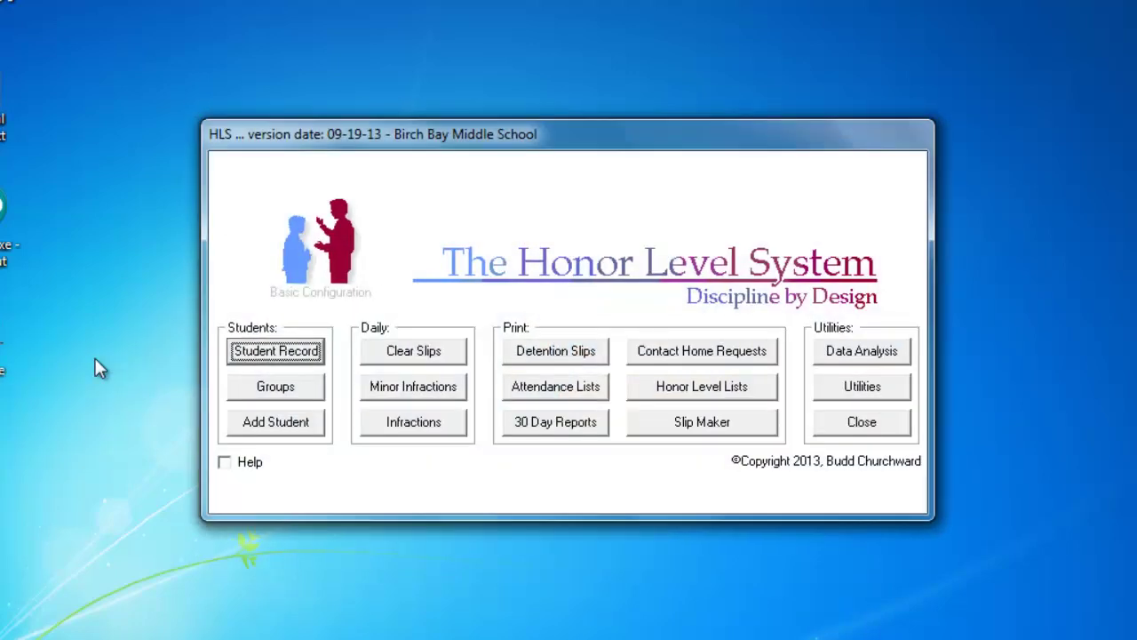
Open the Infractions entry form and examine the choices offered for Time of Event and Location
left_click(448, 425)
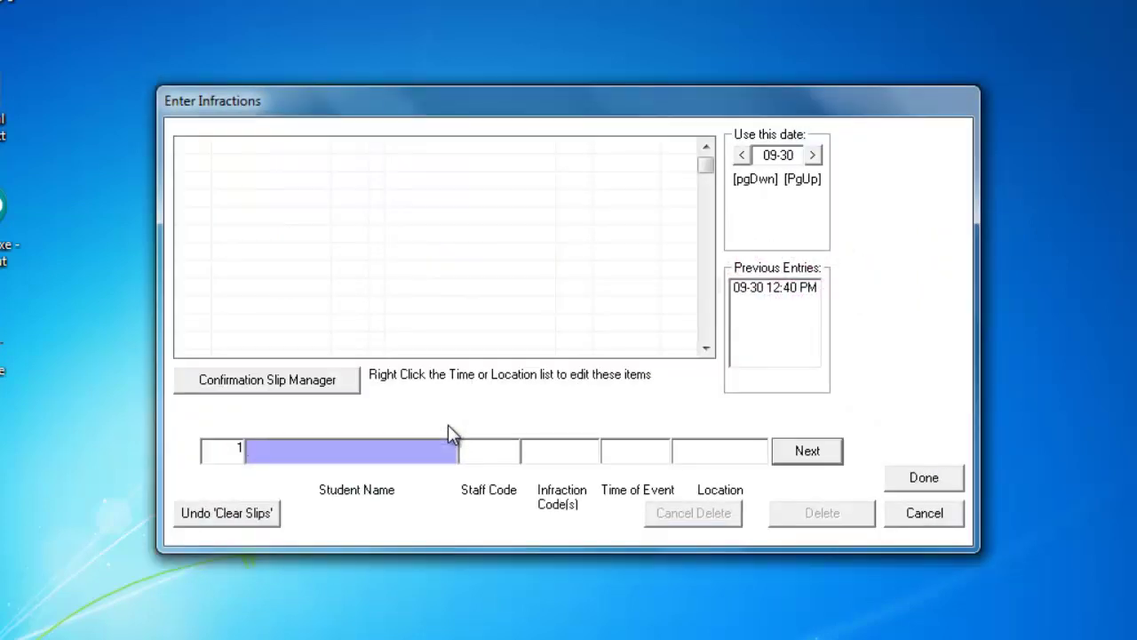
left_click(641, 455)
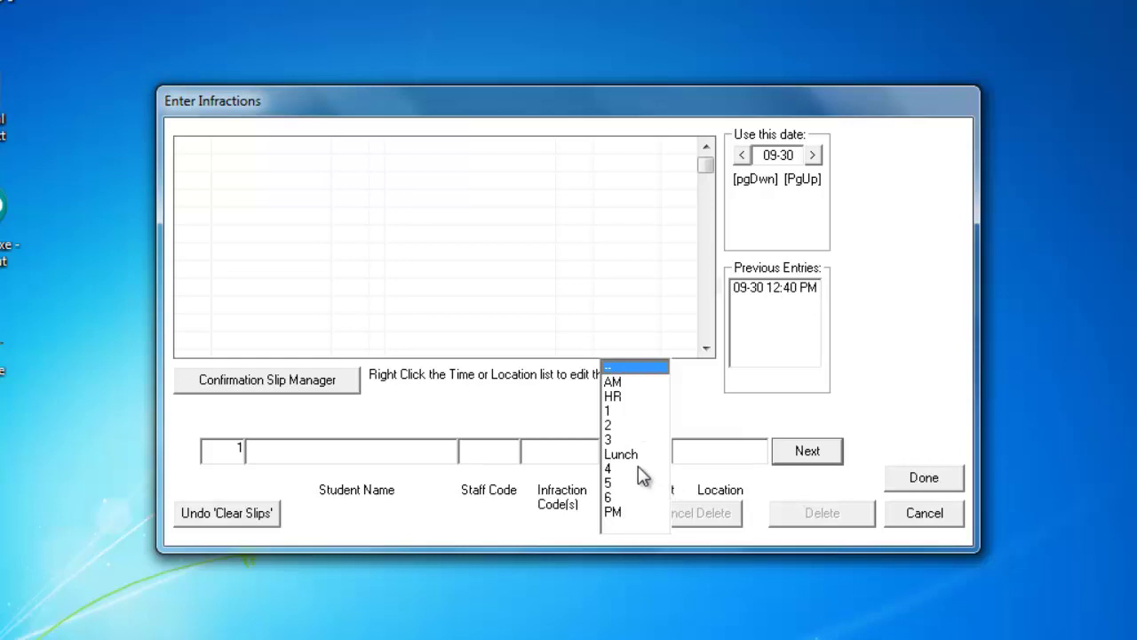
left_click(727, 450)
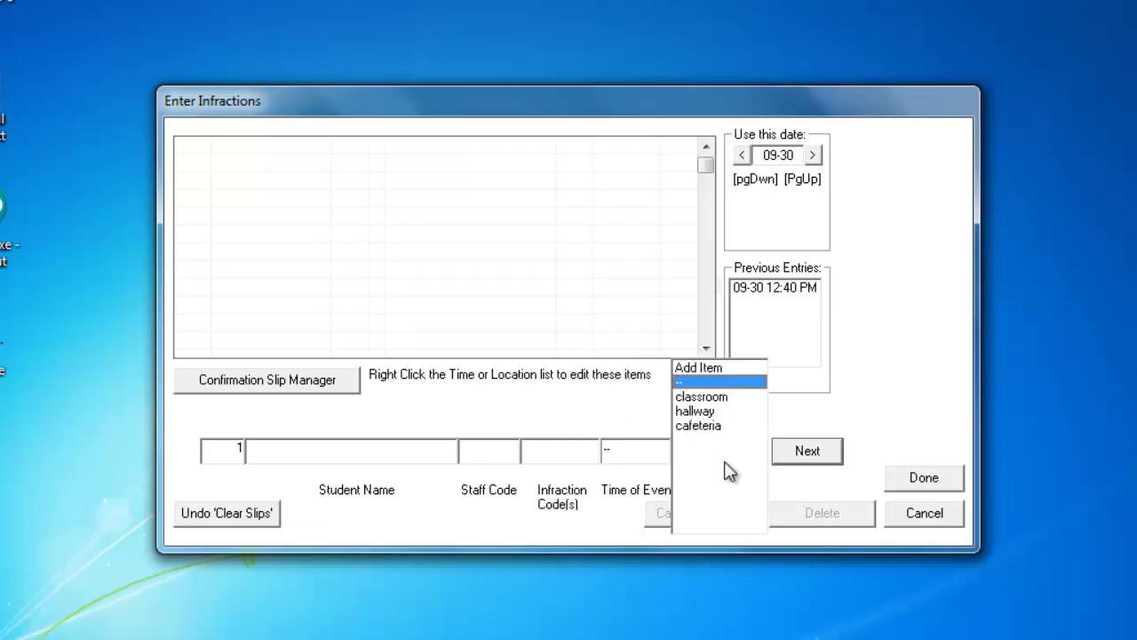